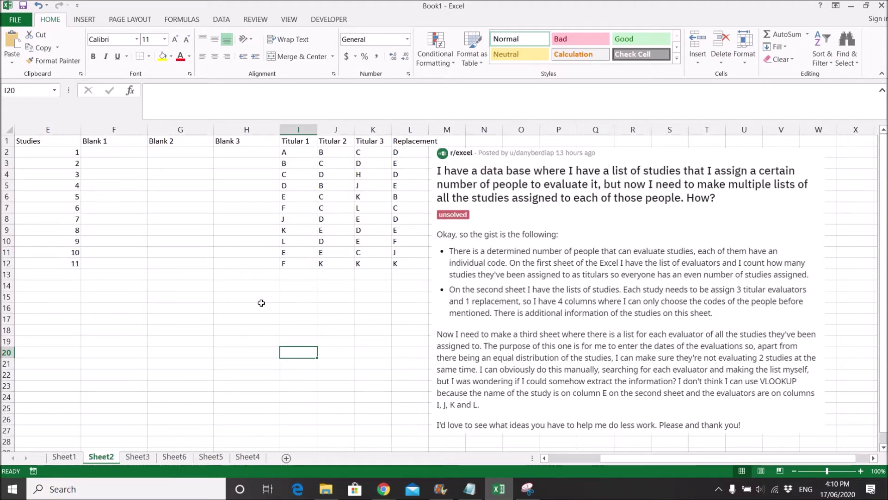
- Highlight the Studies numbers and the evaluator code columns on the study table to point them out
{"action": "left_click_drag", "start_coordinate": [632, 461], "coordinate": [638, 462]}
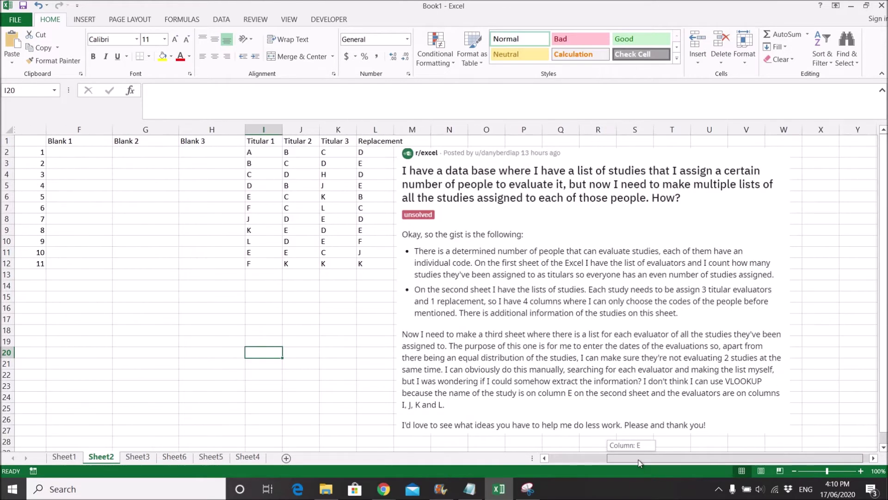
{"action": "left_click_drag", "start_coordinate": [639, 463], "coordinate": [614, 464]}
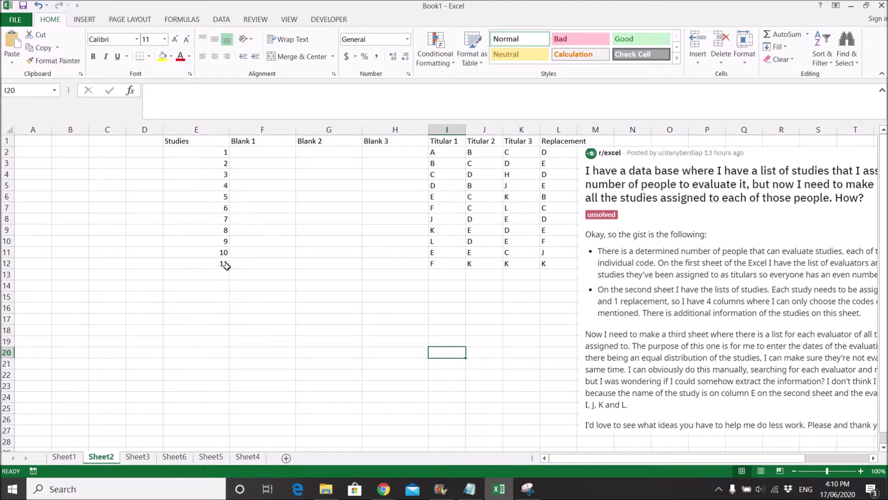
{"action": "left_click_drag", "start_coordinate": [227, 266], "coordinate": [213, 132]}
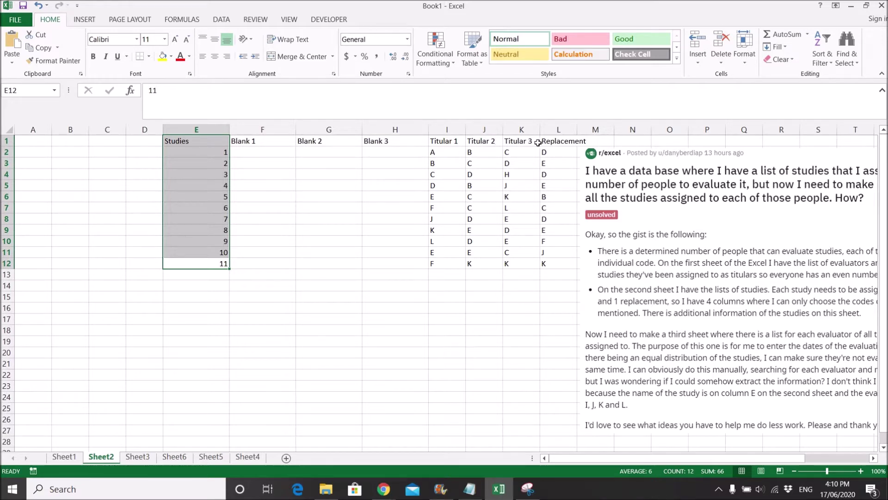
{"action": "mouse_move", "coordinate": [447, 153]}
{"action": "left_mouse_down"}
{"action": "mouse_move", "coordinate": [526, 264]}
{"action": "mouse_move", "coordinate": [548, 262]}
{"action": "left_mouse_up"}
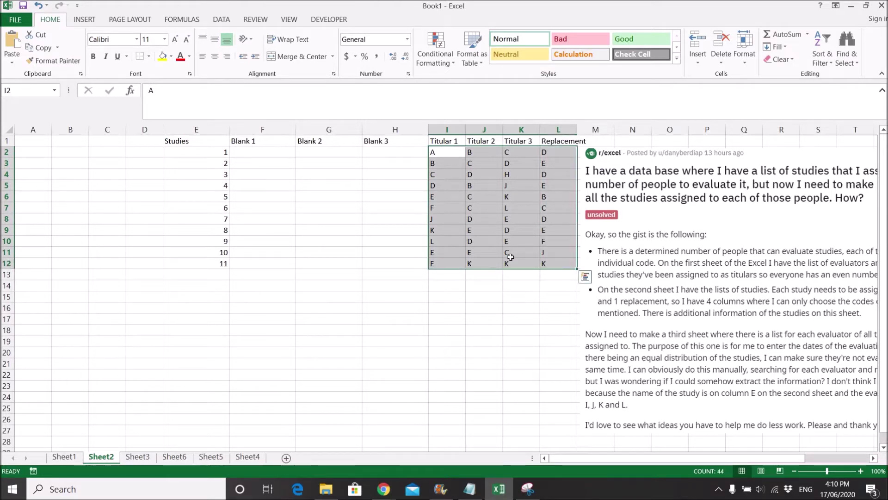
{"action": "left_click_drag", "start_coordinate": [704, 459], "coordinate": [728, 461]}
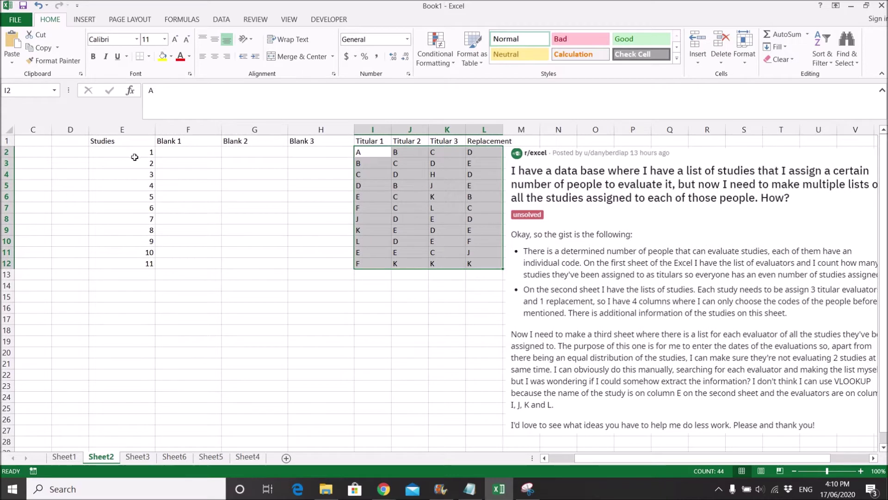
{"action": "left_click", "coordinate": [143, 156]}
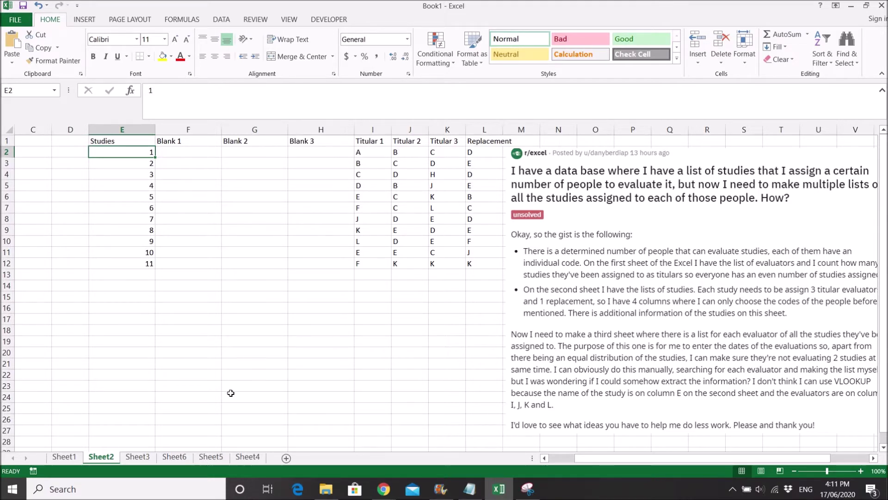
- Copy the Studies column with its header into A1 of a new sheet
{"action": "left_click_drag", "start_coordinate": [144, 262], "coordinate": [126, 144]}
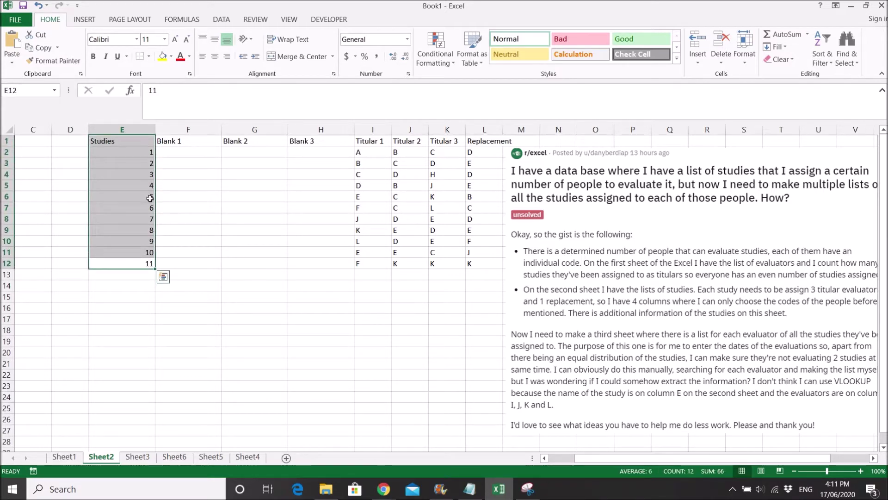
{"action": "key", "text": "ctrl+c"}
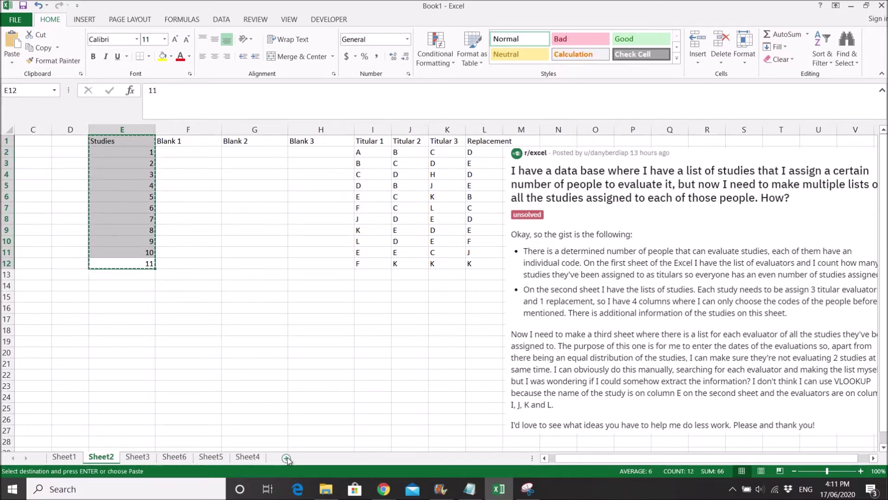
{"action": "left_click", "coordinate": [286, 457]}
{"action": "key", "text": "ctrl+v"}
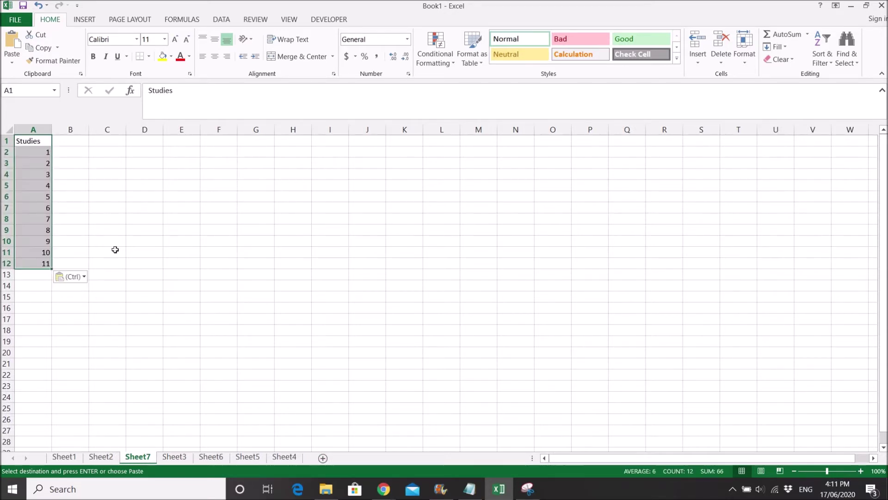
- Paste the Titular 1 codes into B2 beside the study numbers
{"action": "left_click", "coordinate": [100, 456]}
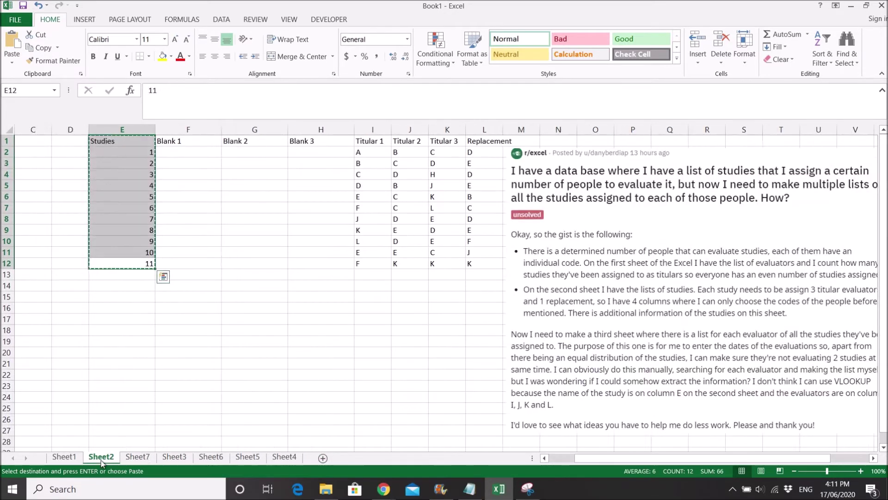
{"action": "mouse_move", "coordinate": [371, 153]}
{"action": "left_mouse_down"}
{"action": "mouse_move", "coordinate": [374, 260]}
{"action": "mouse_move", "coordinate": [389, 261]}
{"action": "mouse_move", "coordinate": [379, 261]}
{"action": "left_mouse_up"}
{"action": "left_click", "coordinate": [284, 457]}
{"action": "left_click", "coordinate": [139, 458]}
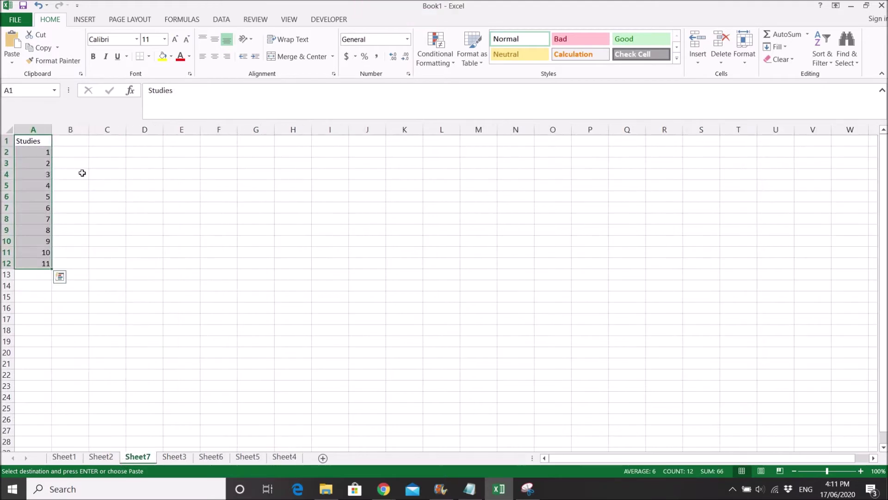
{"action": "left_click", "coordinate": [73, 150]}
{"action": "key", "text": "ctrl+v"}
- Head column B 'Titulars/Replacements' and autofit its width
{"action": "left_click", "coordinate": [79, 139]}
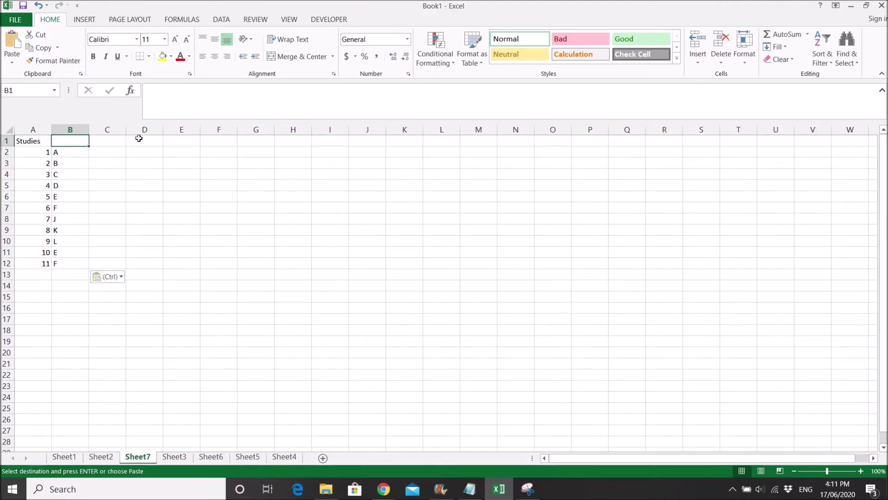
{"action": "type", "text": "Titua"}
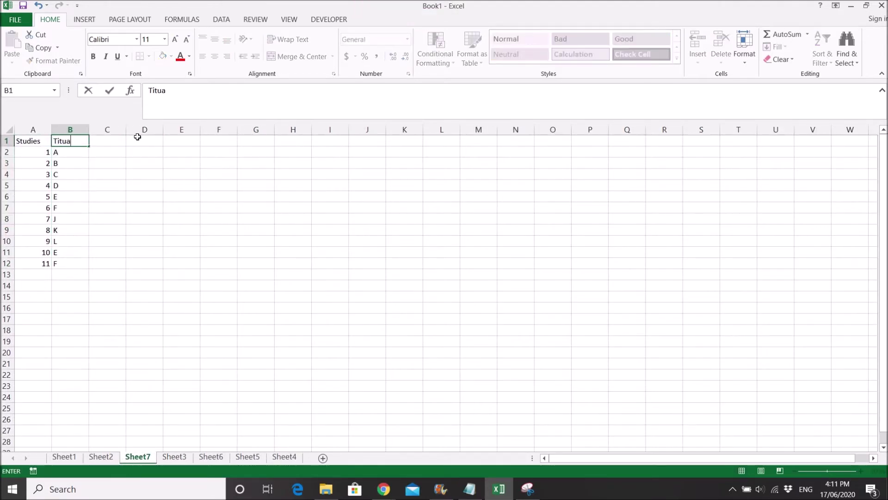
{"action": "key", "text": "BackSpace"}
{"action": "type", "text": "lars/Replacements"}
{"action": "key", "text": "Return"}
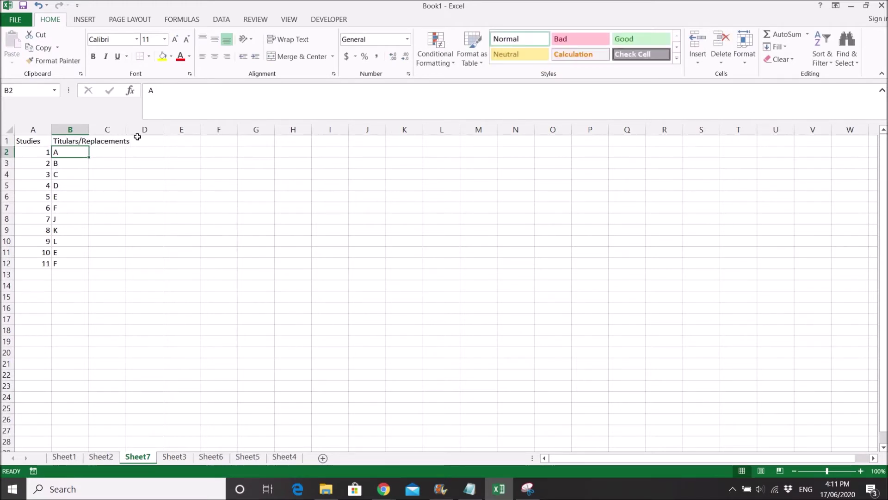
{"action": "double_click", "coordinate": [89, 130]}
- Copy the Titular 2 codes from the study table
{"action": "left_click", "coordinate": [101, 456]}
{"action": "mouse_move", "coordinate": [410, 153]}
{"action": "left_mouse_down"}
{"action": "mouse_move", "coordinate": [418, 276]}
{"action": "mouse_move", "coordinate": [417, 264]}
{"action": "left_mouse_up"}
{"action": "key", "text": "ctrl+c"}
{"action": "left_click", "coordinate": [137, 457]}
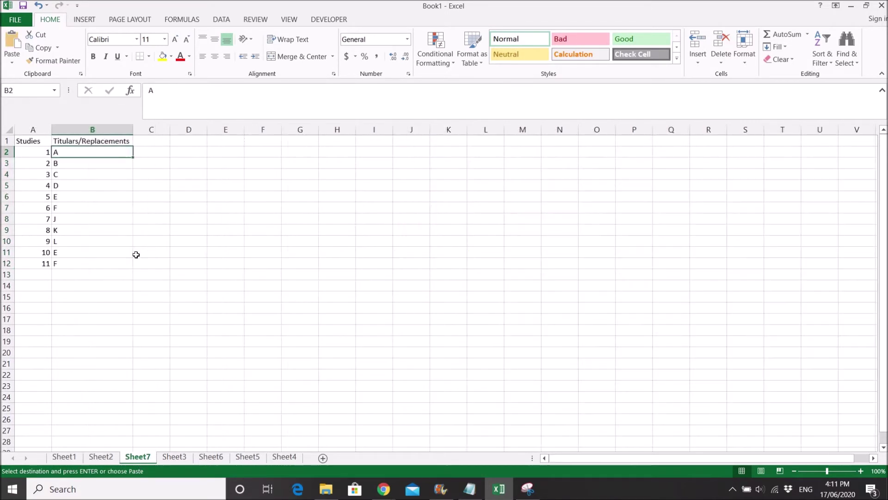
- Paste the Titular 2 codes at B13 and the Titular 3 codes at B24
{"action": "left_click", "coordinate": [71, 271]}
{"action": "key", "text": "ctrl+v"}
{"action": "left_click", "coordinate": [101, 457]}
{"action": "left_click_drag", "start_coordinate": [447, 152], "coordinate": [448, 263]}
{"action": "key", "text": "ctrl+c"}
{"action": "left_click", "coordinate": [138, 457]}
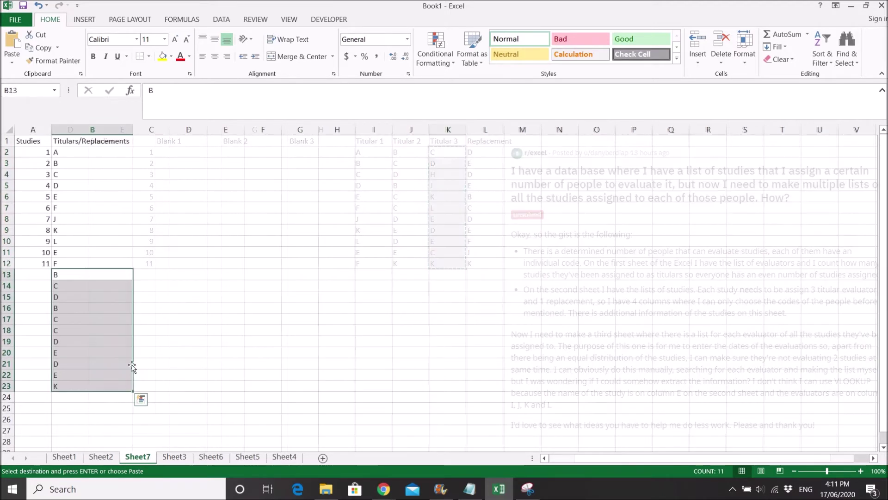
{"action": "left_click", "coordinate": [60, 401]}
{"action": "key", "text": "ctrl+v"}
- Paste the Replacement codes at B35, below the Titular 3 block
{"action": "scroll", "coordinate": [168, 329], "scroll_direction": "down", "scroll_amount": 4}
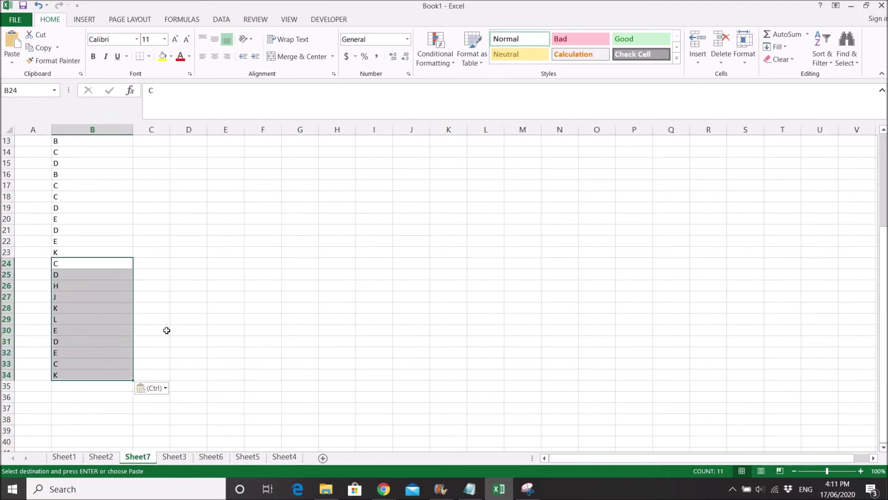
{"action": "left_click", "coordinate": [100, 456]}
{"action": "left_click_drag", "start_coordinate": [483, 152], "coordinate": [485, 266]}
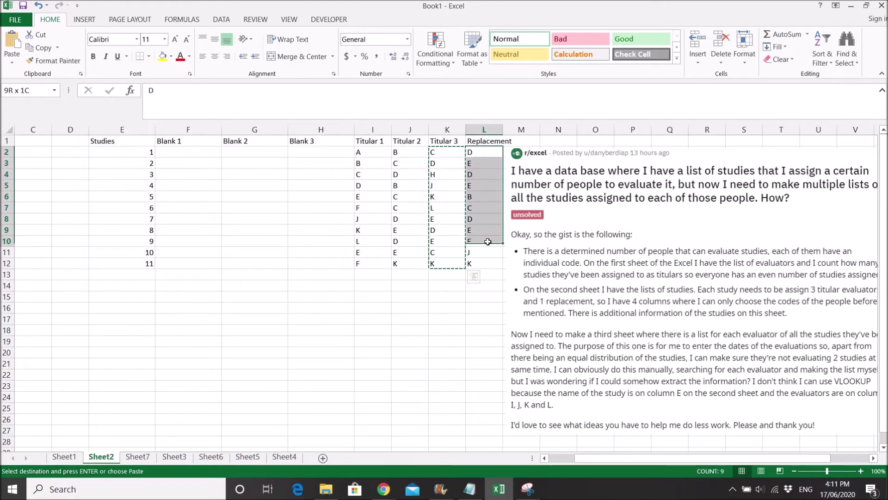
{"action": "key", "text": "ctrl+c"}
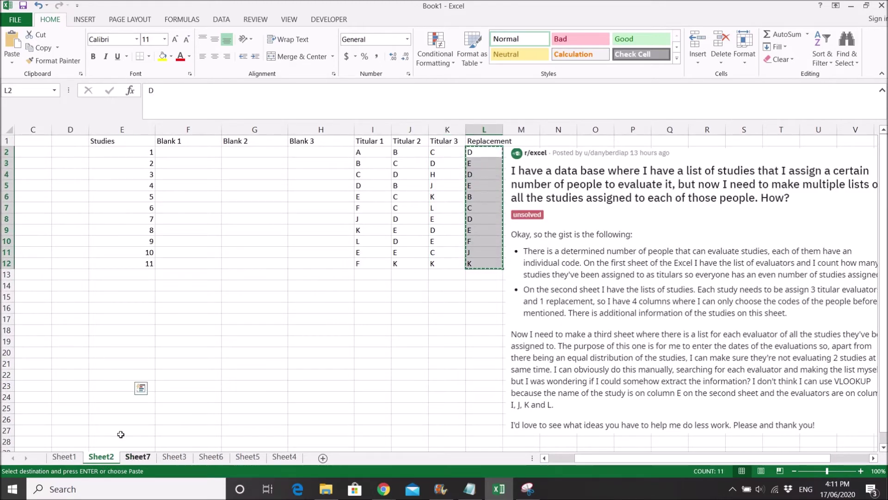
{"action": "left_click", "coordinate": [137, 457]}
{"action": "left_click", "coordinate": [80, 388]}
{"action": "key", "text": "ctrl+v"}
- Copy study numbers 1–11 and paste them into A13 beside the Titular 2 codes
{"action": "left_click", "coordinate": [101, 456]}
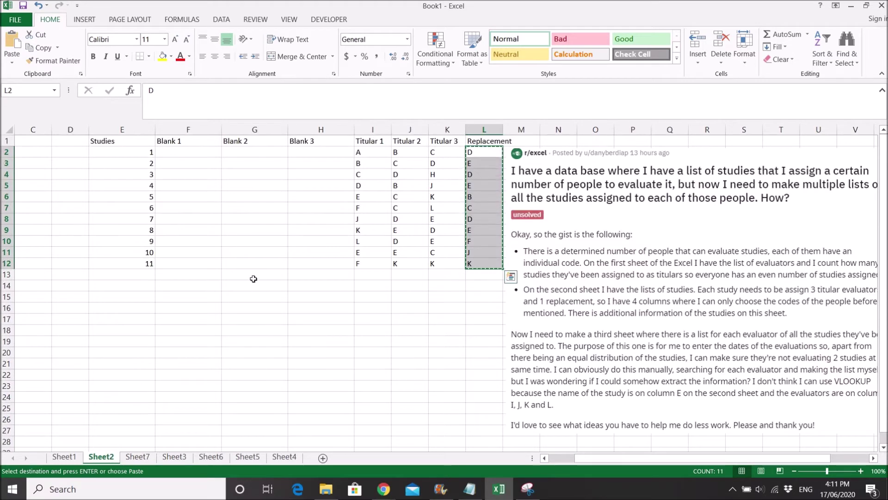
{"action": "left_click_drag", "start_coordinate": [142, 153], "coordinate": [141, 263]}
{"action": "key", "text": "ctrl+c"}
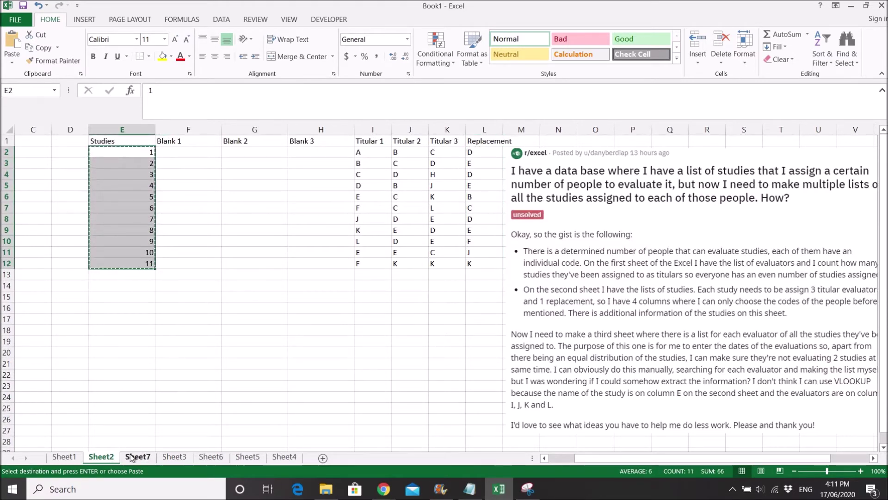
{"action": "left_click", "coordinate": [138, 456]}
{"action": "scroll", "coordinate": [85, 329], "scroll_direction": "up", "scroll_amount": 4}
{"action": "left_click", "coordinate": [42, 276]}
{"action": "key", "text": "ctrl+v"}
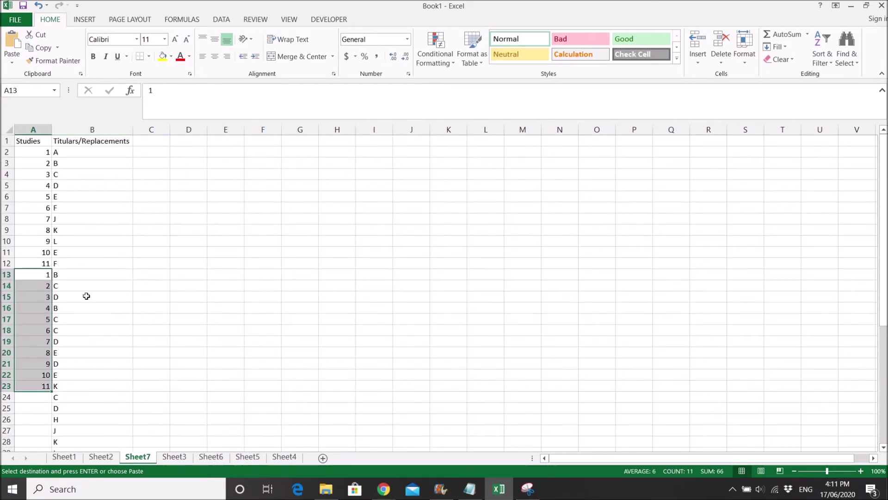
- Paste study numbers 1–11 into A24 and A35 beside the Titular 3 and Replacement blocks
{"action": "scroll", "coordinate": [85, 295], "scroll_direction": "down", "scroll_amount": 1}
{"action": "left_click", "coordinate": [33, 363]}
{"action": "key", "text": "ctrl+v"}
{"action": "key", "text": "ctrl"}
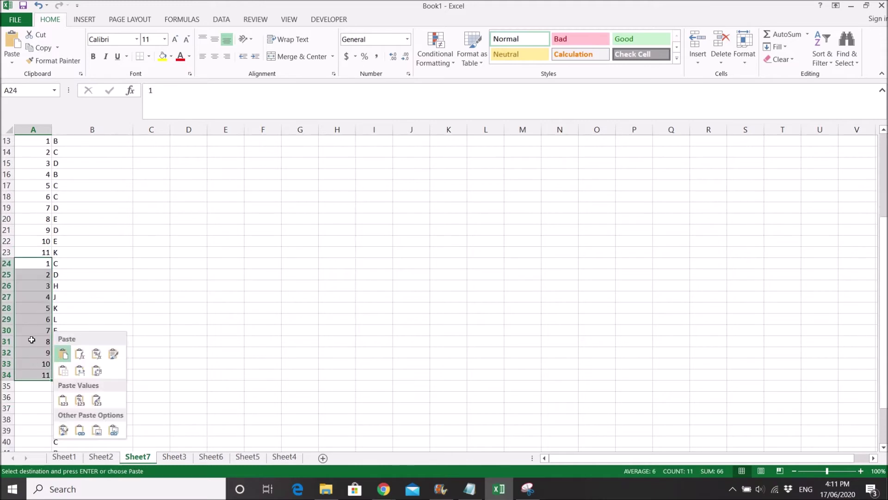
{"action": "scroll", "coordinate": [78, 265], "scroll_direction": "down", "scroll_amount": 1}
{"action": "scroll", "coordinate": [139, 253], "scroll_direction": "down", "scroll_amount": 1}
{"action": "scroll", "coordinate": [55, 281], "scroll_direction": "down", "scroll_amount": 1}
{"action": "left_click", "coordinate": [39, 285]}
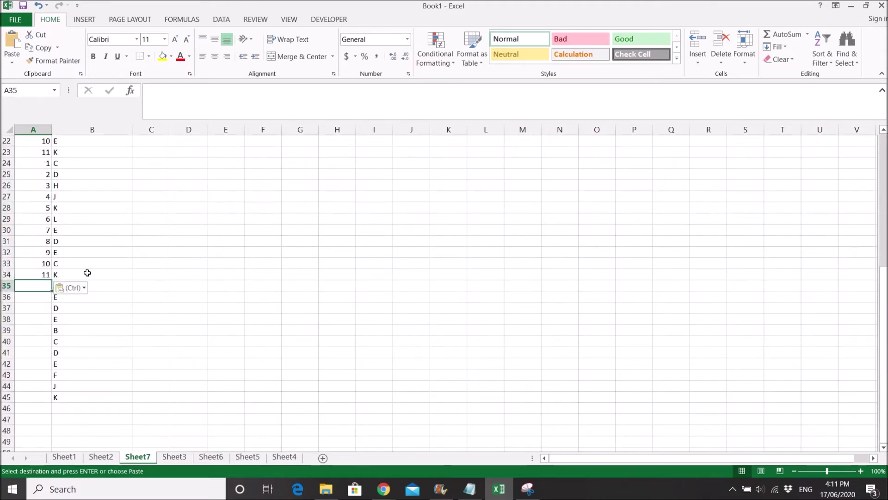
{"action": "key", "text": "ctrl+v"}
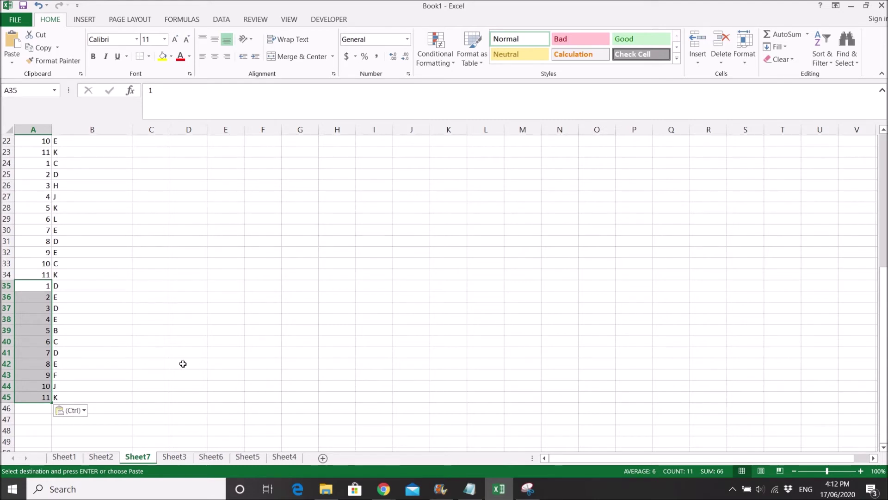
- Create a PivotTable from A1:B45, placed at F1 on the existing Sheet7
{"action": "left_click_drag", "start_coordinate": [112, 398], "coordinate": [6, 76]}
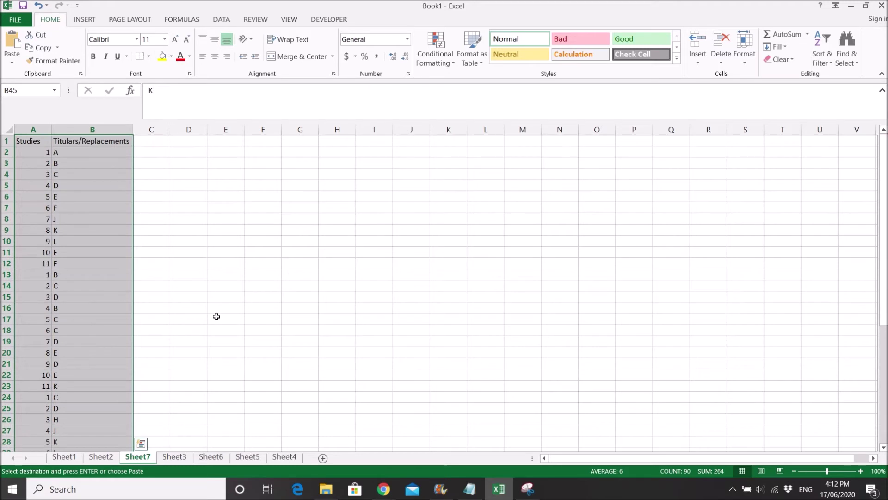
{"action": "scroll", "coordinate": [216, 314], "scroll_direction": "down", "scroll_amount": 4}
{"action": "scroll", "coordinate": [155, 328], "scroll_direction": "down", "scroll_amount": 3}
{"action": "scroll", "coordinate": [155, 327], "scroll_direction": "up", "scroll_amount": 4}
{"action": "scroll", "coordinate": [156, 328], "scroll_direction": "up", "scroll_amount": 3}
{"action": "left_click", "coordinate": [88, 19]}
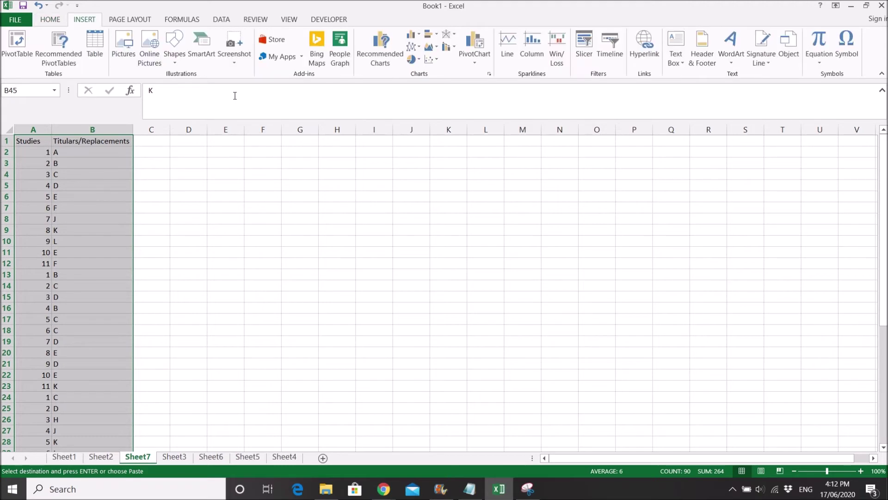
{"action": "left_click", "coordinate": [20, 57]}
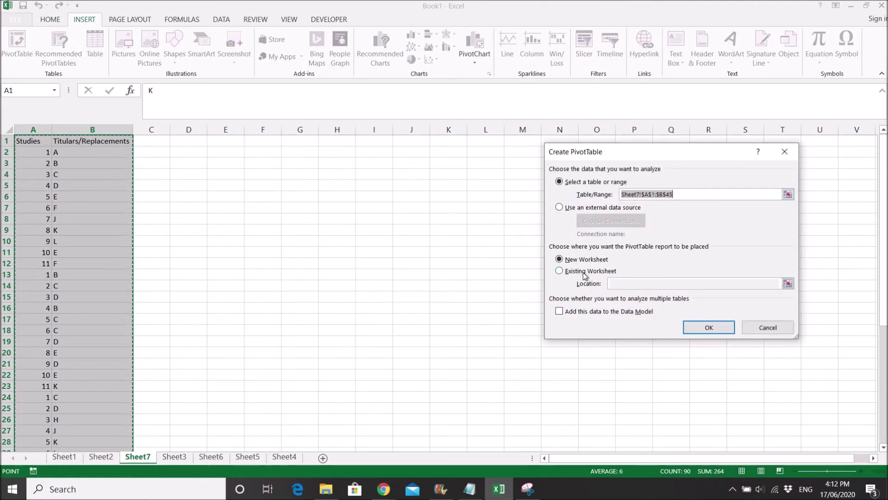
{"action": "left_click", "coordinate": [582, 271]}
{"action": "left_click", "coordinate": [639, 284]}
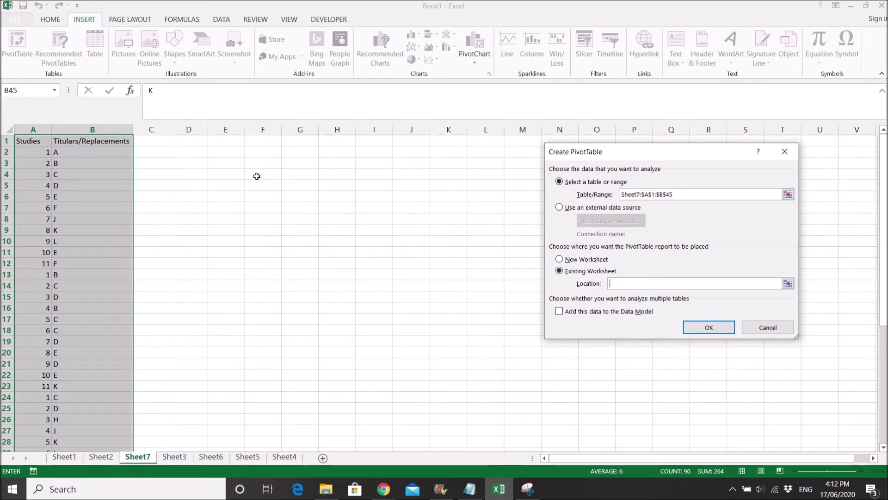
{"action": "left_click", "coordinate": [262, 142]}
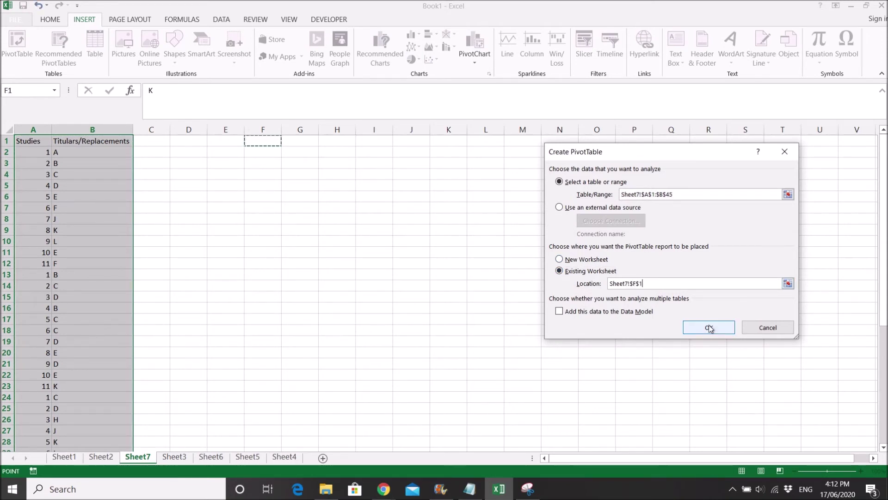
{"action": "left_click", "coordinate": [708, 326]}
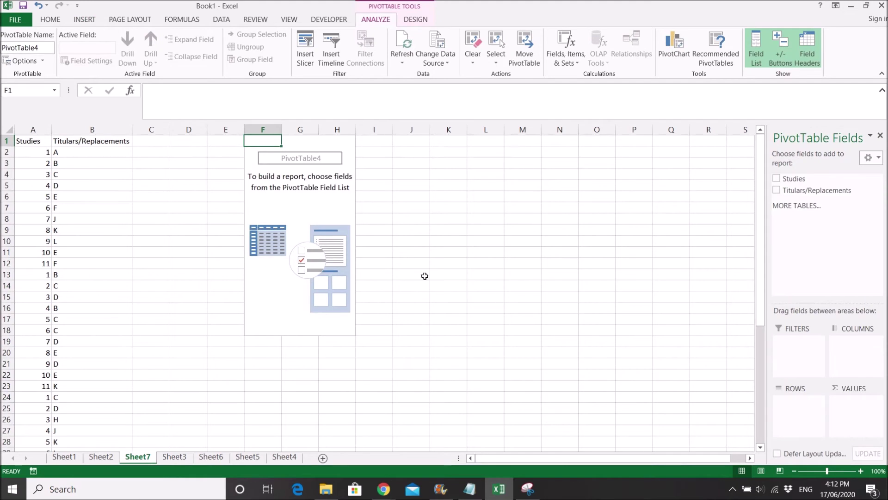
- Enable the classic PivotTable layout, then add Titulars/Replacements and Studies as row fields
{"action": "right_click", "coordinate": [321, 220]}
{"action": "left_click", "coordinate": [370, 273]}
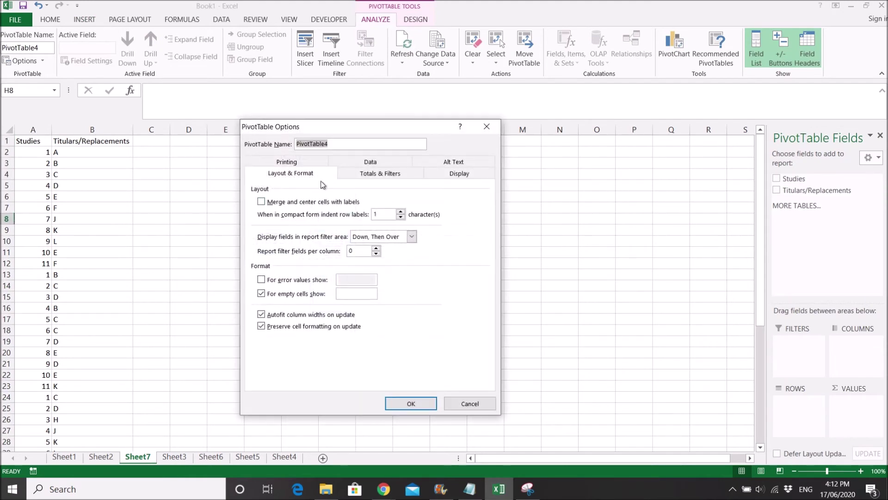
{"action": "left_click", "coordinate": [459, 174]}
{"action": "left_click", "coordinate": [311, 263]}
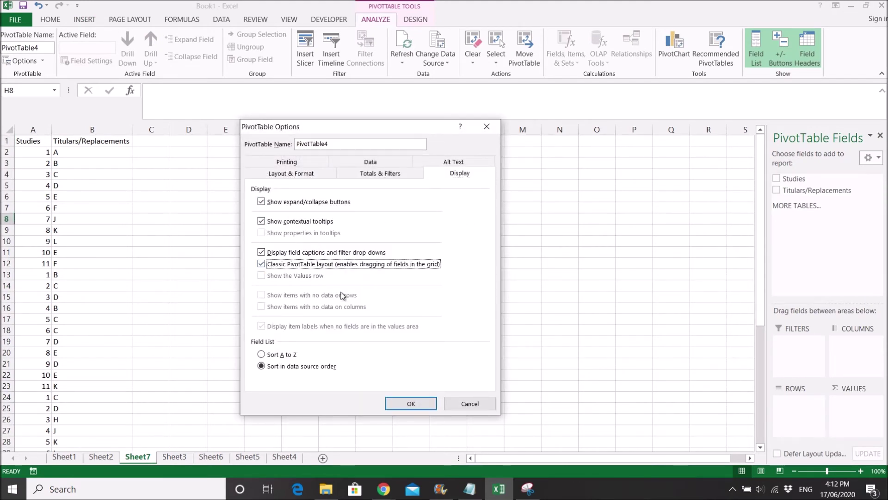
{"action": "left_click", "coordinate": [424, 404]}
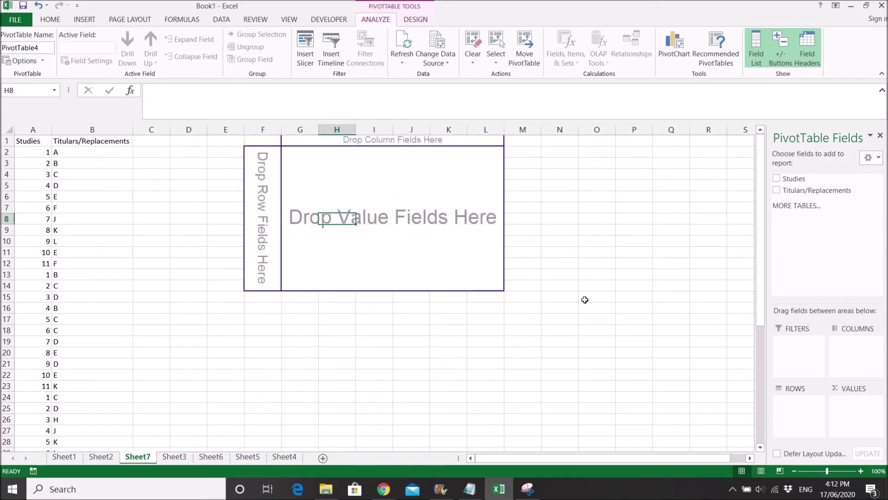
{"action": "mouse_move", "coordinate": [793, 179]}
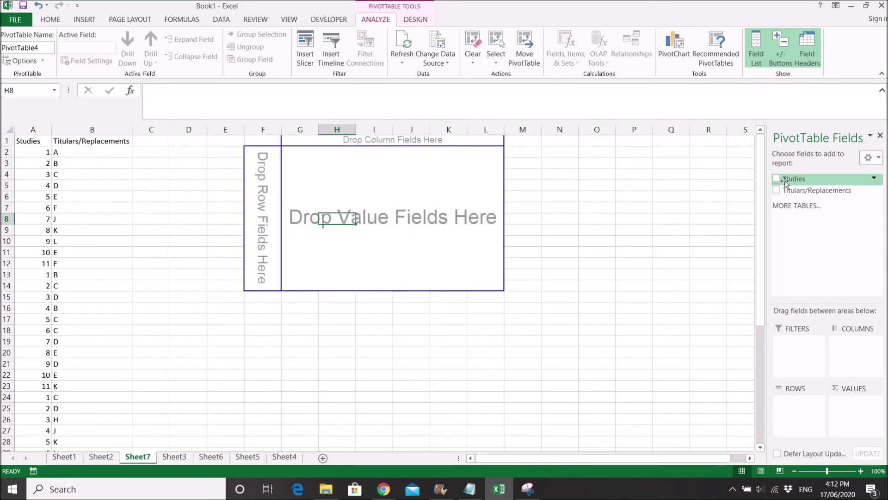
{"action": "mouse_move", "coordinate": [794, 191]}
{"action": "left_mouse_down"}
{"action": "mouse_move", "coordinate": [778, 405]}
{"action": "mouse_move", "coordinate": [809, 407]}
{"action": "left_mouse_up"}
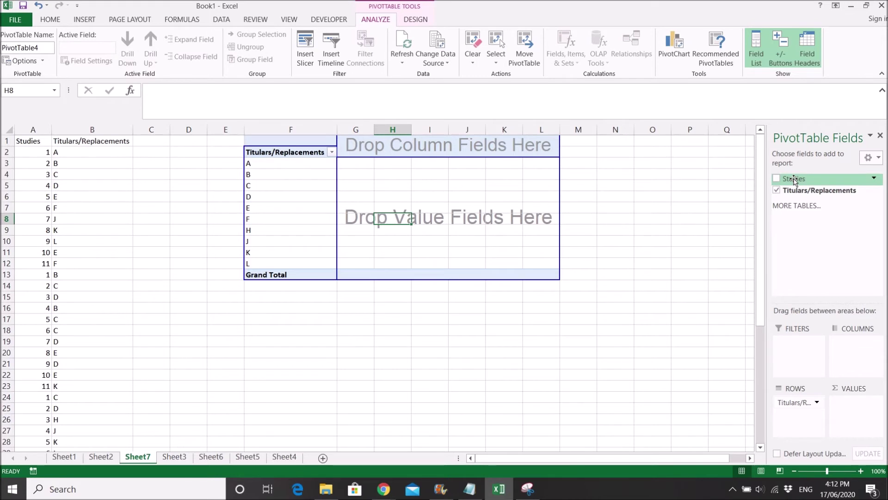
{"action": "left_click_drag", "start_coordinate": [794, 180], "coordinate": [805, 415]}
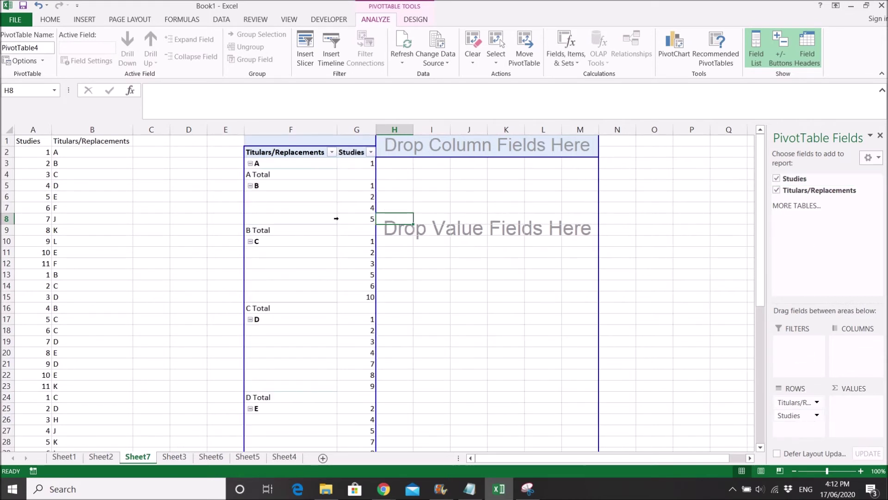
- Turn off the Titulars/Replacements subtotals in the PivotTable
{"action": "right_click", "coordinate": [283, 177]}
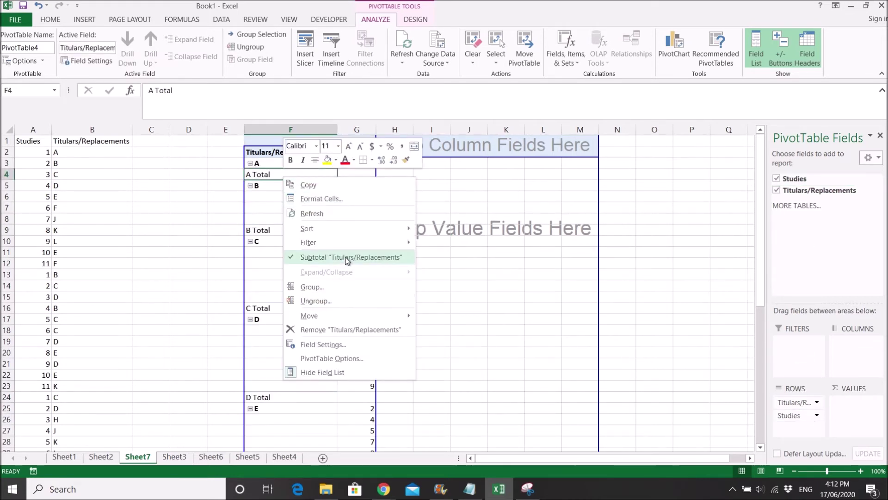
{"action": "left_click", "coordinate": [346, 257]}
{"action": "left_click", "coordinate": [332, 218]}
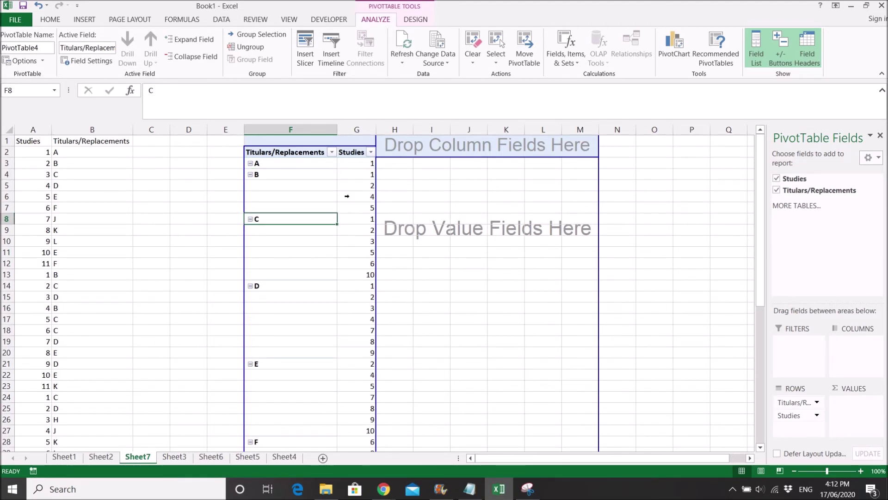
- Set the report layout to Repeat All Item Labels
{"action": "left_click", "coordinate": [289, 175]}
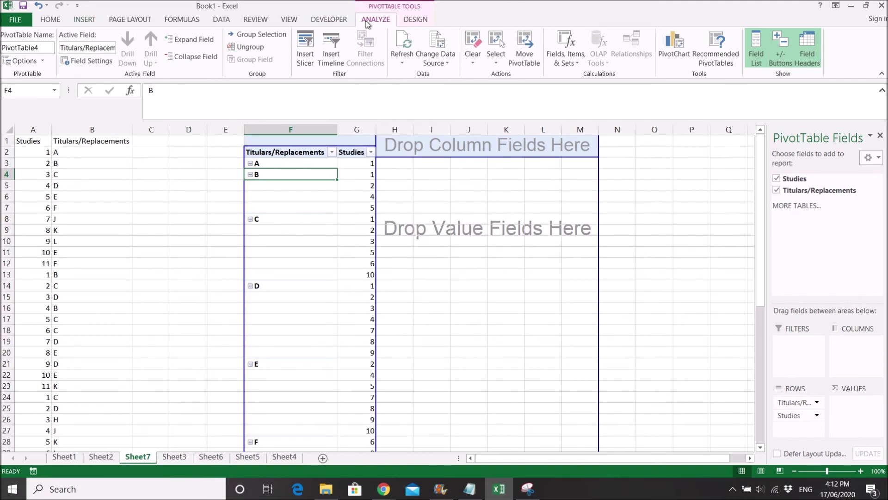
{"action": "left_click", "coordinate": [402, 23]}
{"action": "left_click", "coordinate": [74, 53]}
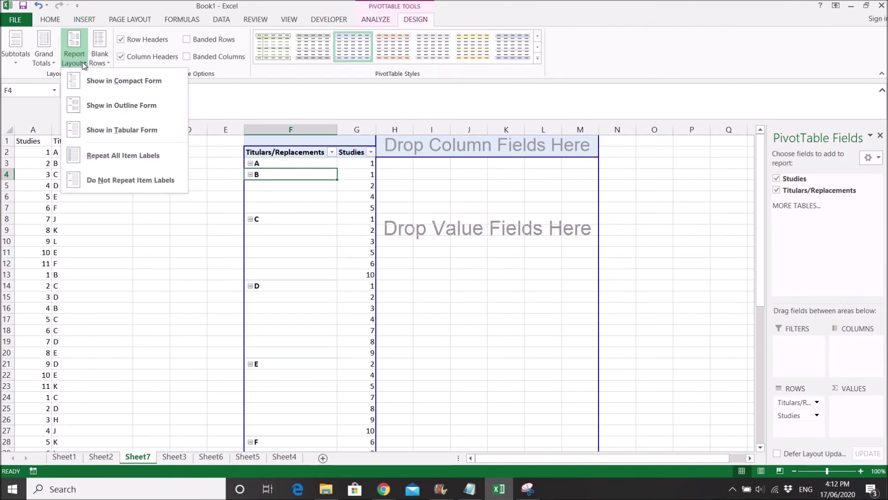
{"action": "left_click", "coordinate": [115, 155]}
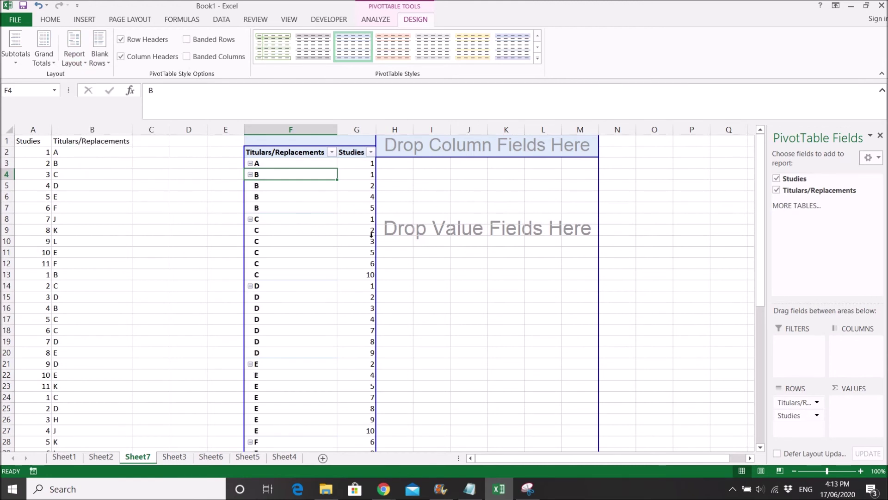
{"action": "left_click", "coordinate": [325, 225]}
{"action": "left_click", "coordinate": [287, 163]}
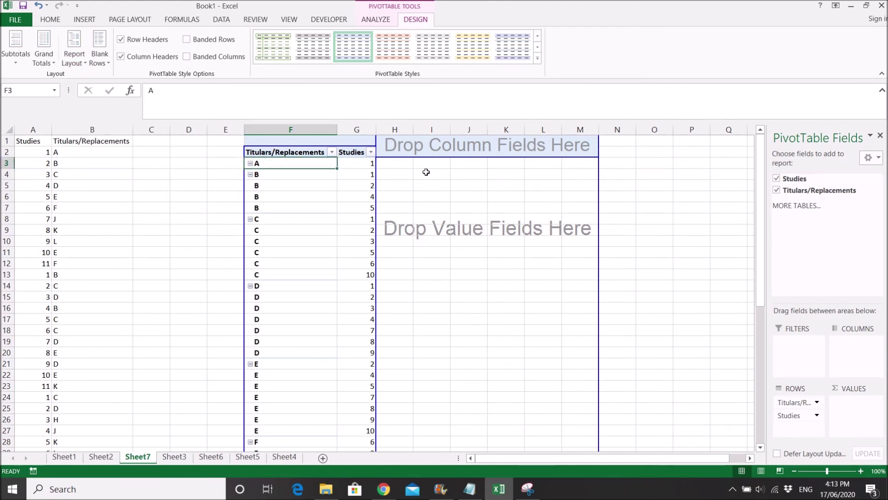
- Copy the whole PivotTable, from the Titulars/Replacements header to Grand Total, and add Sheet8
{"action": "key", "text": "Up"}
{"action": "key", "text": "shift+Right"}
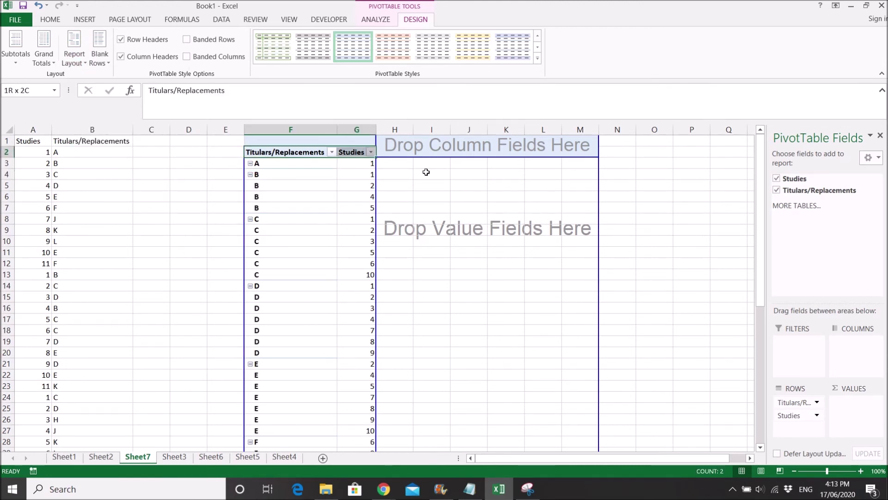
{"action": "key", "text": "ctrl+shift+Down"}
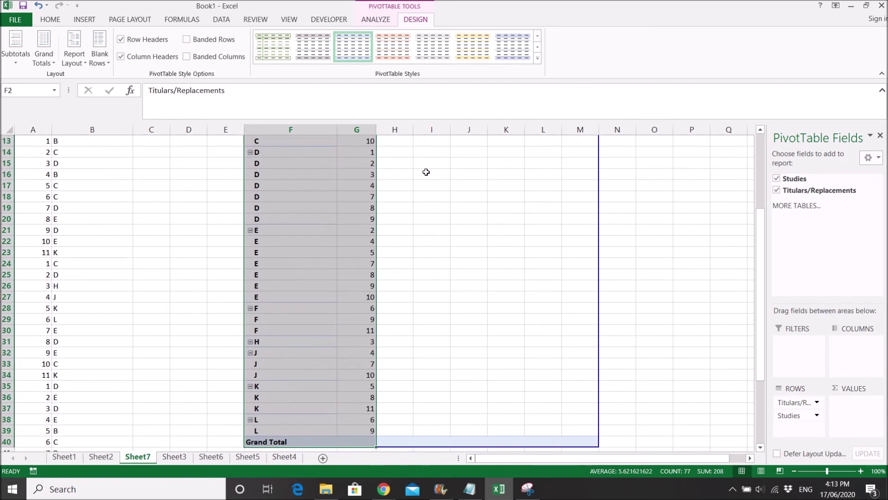
{"action": "key", "text": "ctrl+c"}
{"action": "scroll", "coordinate": [629, 191], "scroll_direction": "up", "scroll_amount": 4}
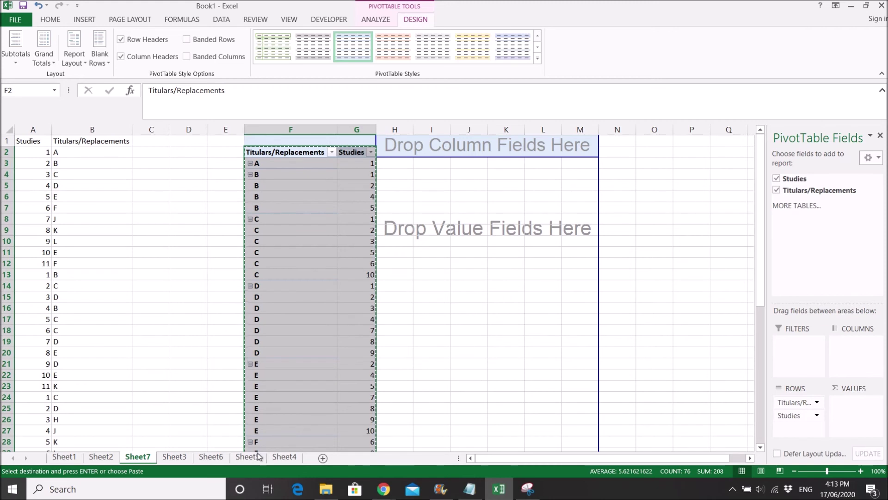
{"action": "left_click", "coordinate": [323, 457]}
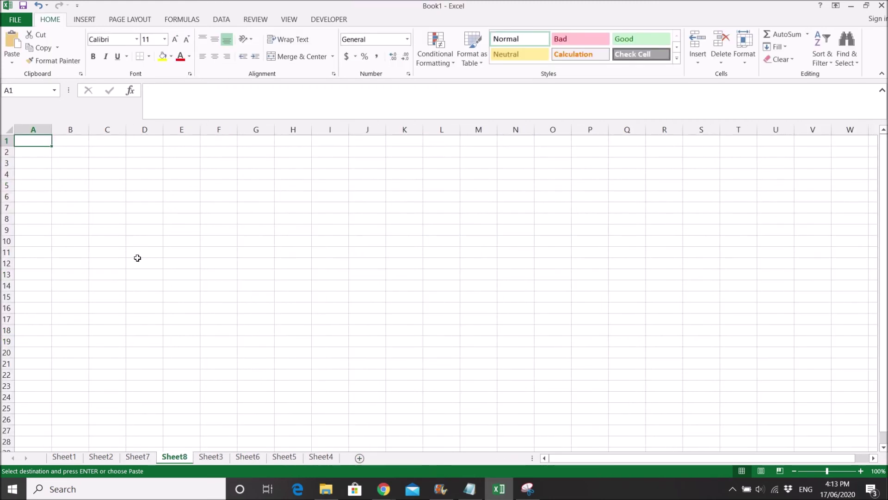
- Paste the PivotTable data into Sheet8 and add a 'Date Reviewed' heading in a widened column C
{"action": "key", "text": "ctrl+v"}
{"action": "left_click", "coordinate": [134, 187]}
{"action": "left_click_drag", "start_coordinate": [126, 129], "coordinate": [155, 130]}
{"action": "left_click", "coordinate": [133, 141]}
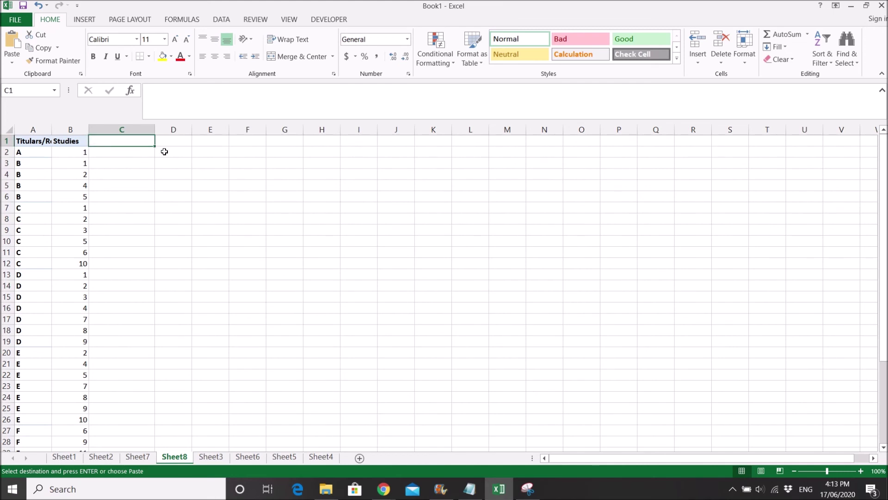
{"action": "type", "text": "Tim"}
{"action": "type", "text": "Date"}
{"action": "type", "text": "ime"}
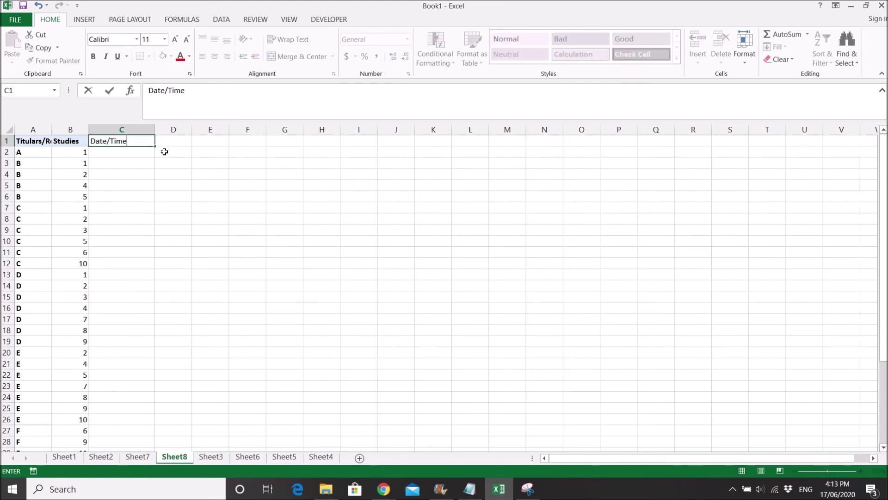
{"action": "type", "text": "Rev"}
{"action": "key", "text": "BackSpace"}
{"action": "type", "text": "ed"}
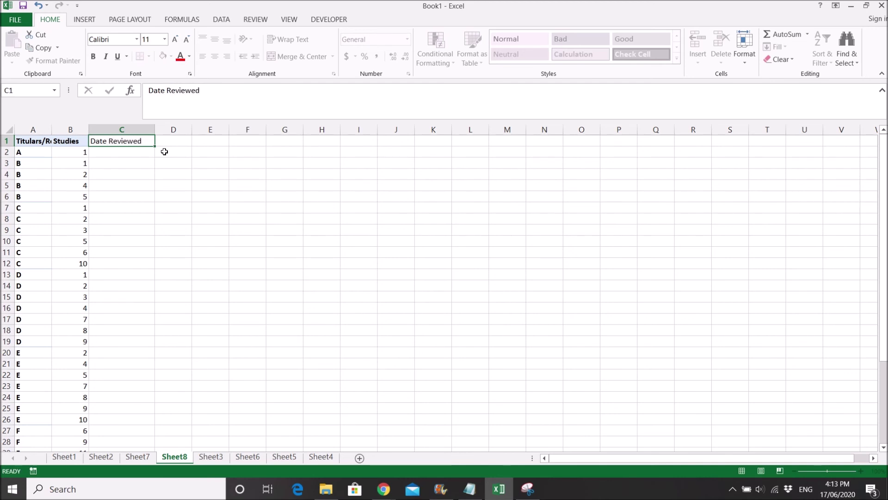
{"action": "key", "text": "Return"}
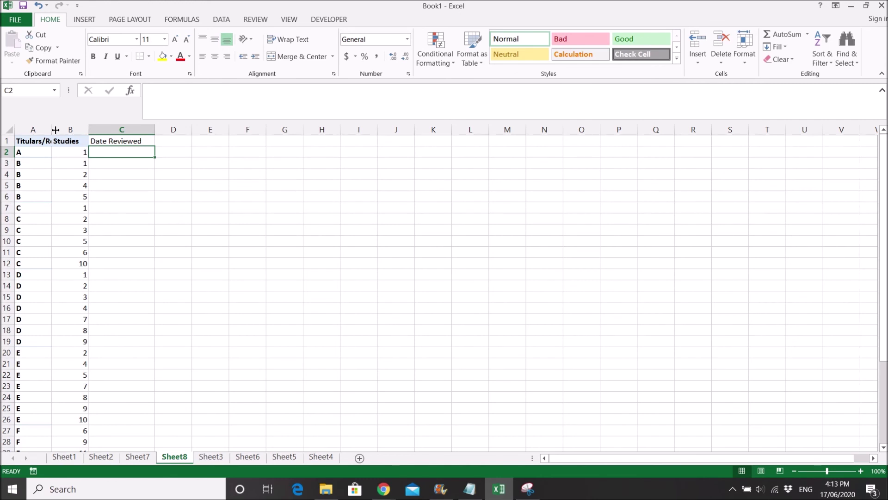
- Autofit column A to the Titulars/Replacements heading and column B to the Studies values
{"action": "double_click", "coordinate": [55, 129]}
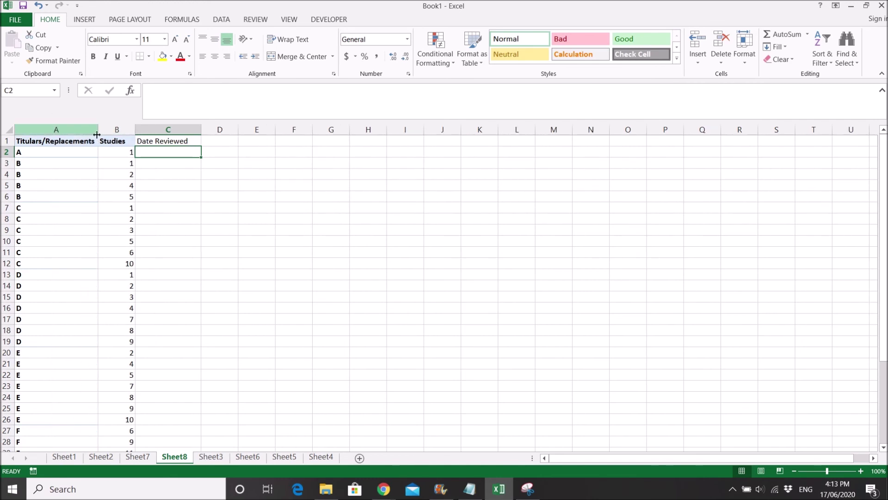
{"action": "double_click", "coordinate": [131, 126]}
{"action": "left_click", "coordinate": [237, 195]}
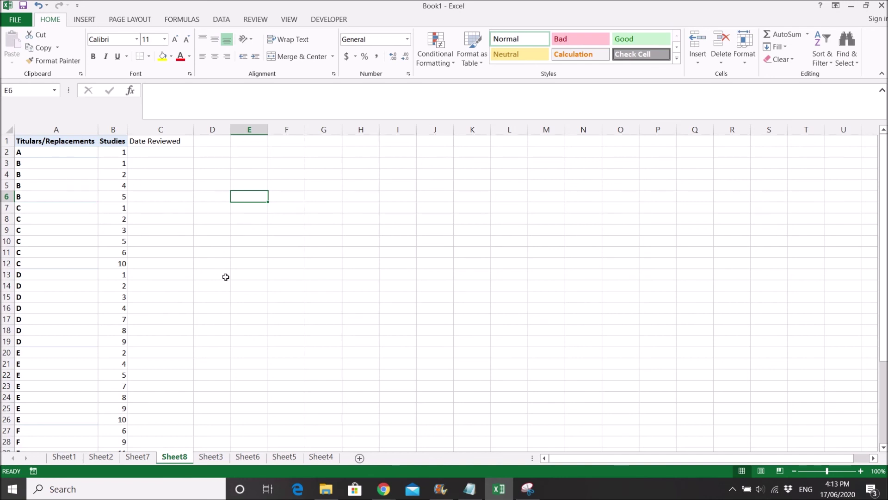
{"action": "left_click", "coordinate": [153, 138]}
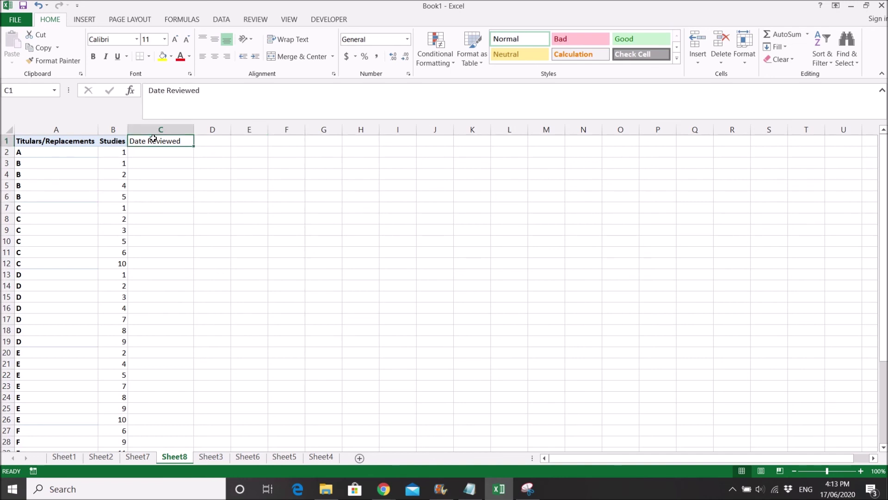
{"action": "scroll", "coordinate": [175, 239], "scroll_direction": "down", "scroll_amount": 1}
{"action": "scroll", "coordinate": [175, 238], "scroll_direction": "up", "scroll_amount": 1}
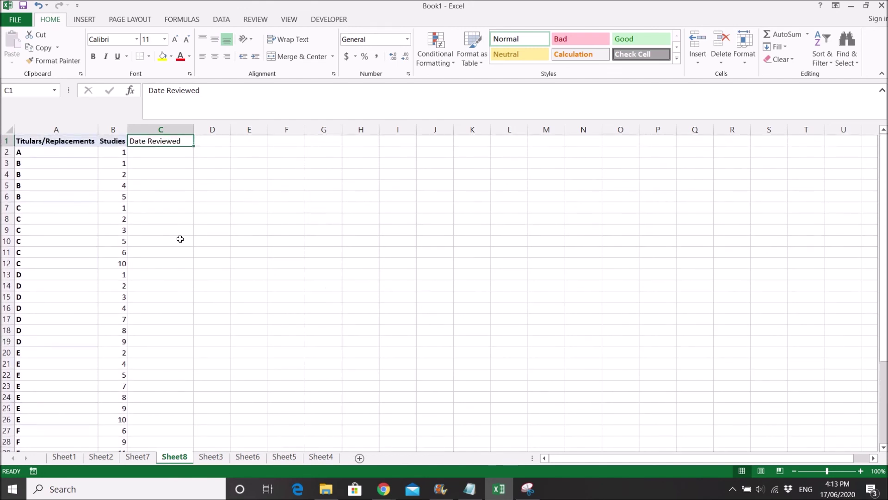